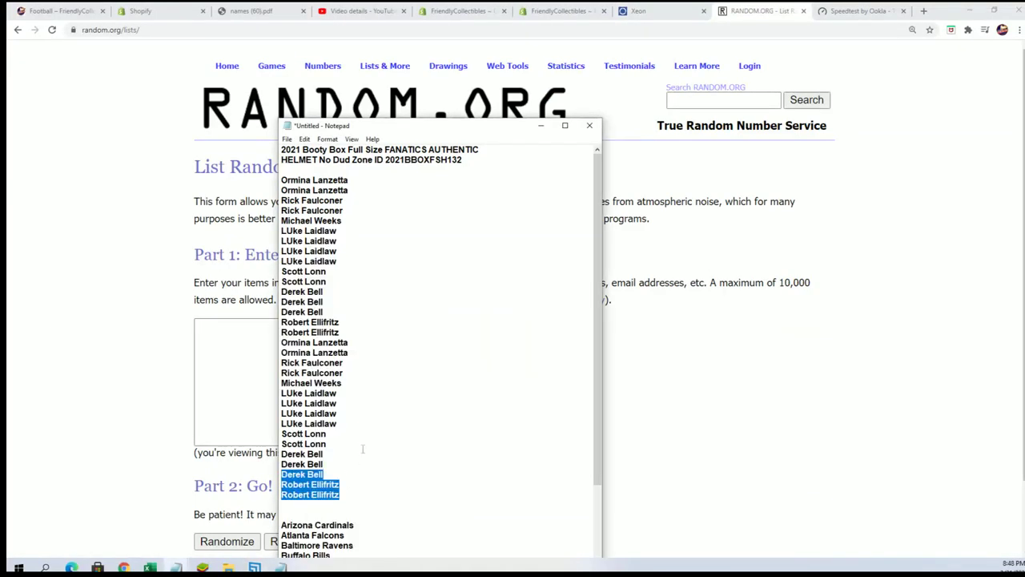
right_click(297, 199)
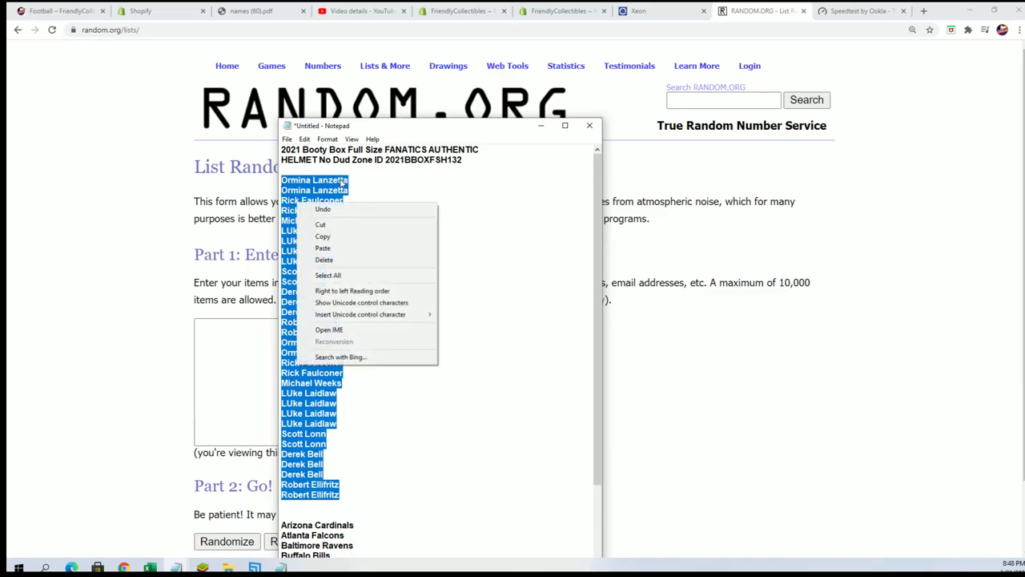
Copy the owner names, paste them into RANDOM.ORG's List Randomizer, and randomize them
click(338, 237)
click(209, 339)
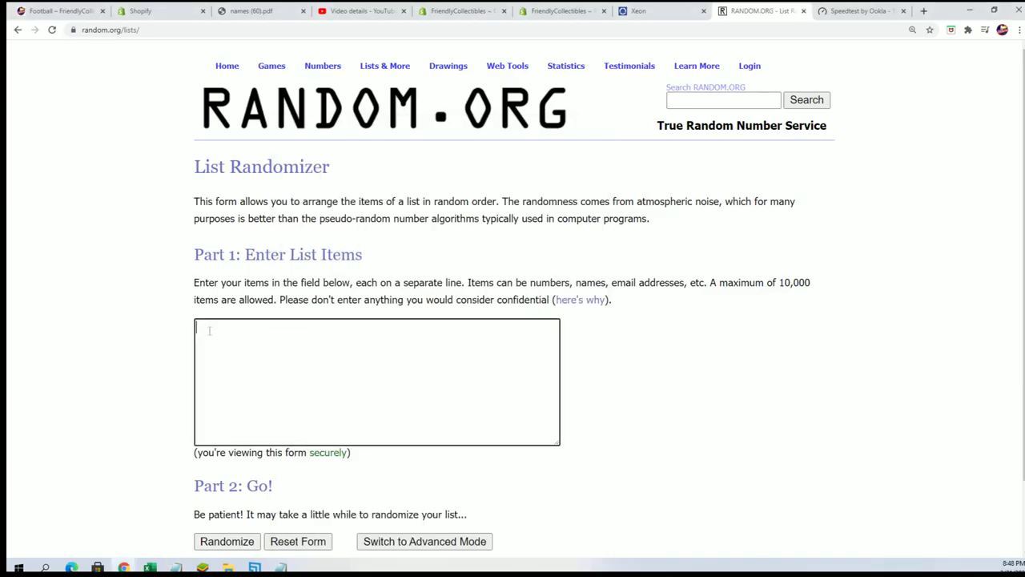
right_click(209, 339)
click(245, 409)
scroll(711, 383, down, 1)
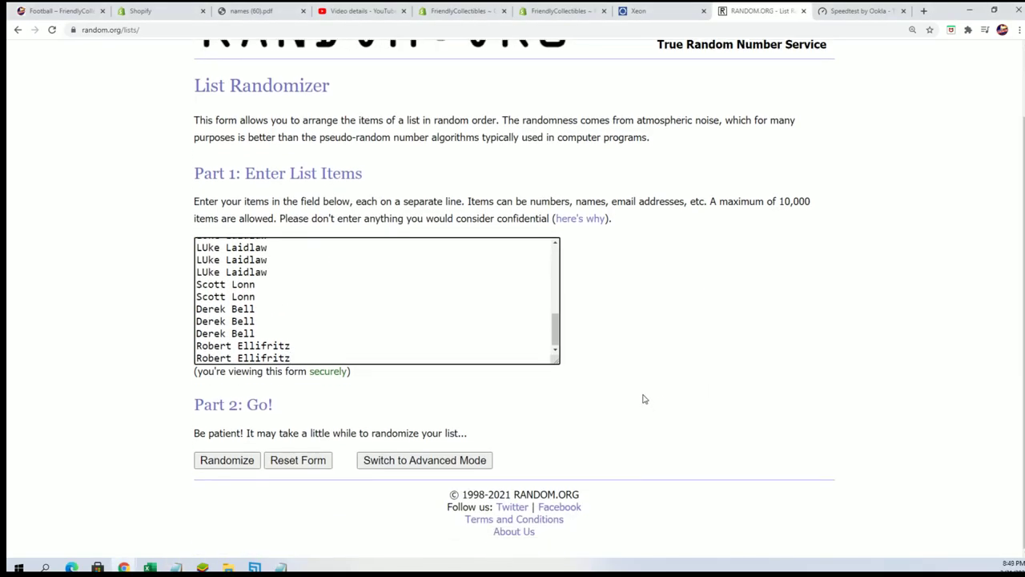
click(227, 459)
Reshuffle the 32 owner names six more times, for seven shuffles in total
scroll(221, 461, down, 5)
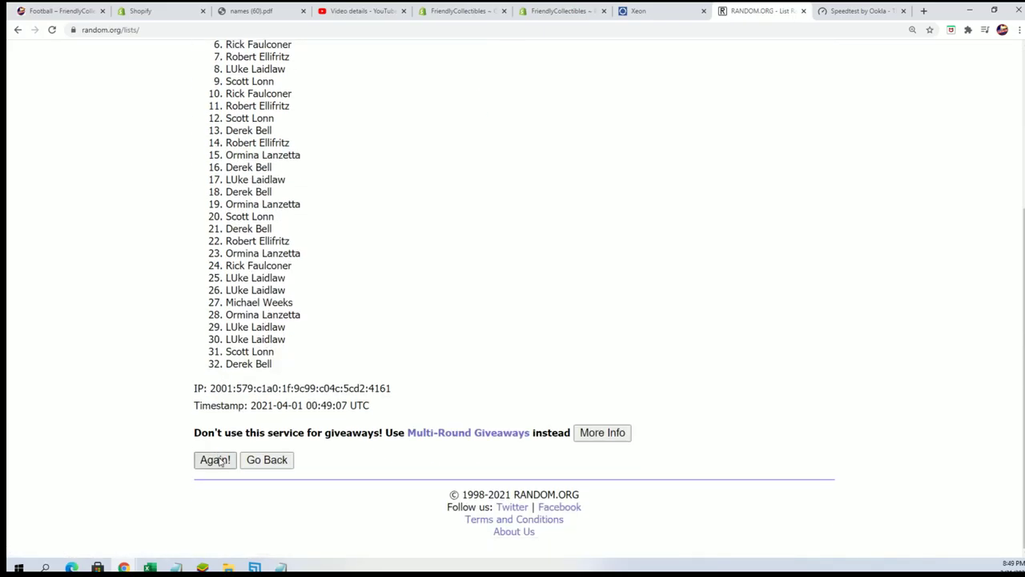
click(214, 457)
scroll(255, 433, down, 3)
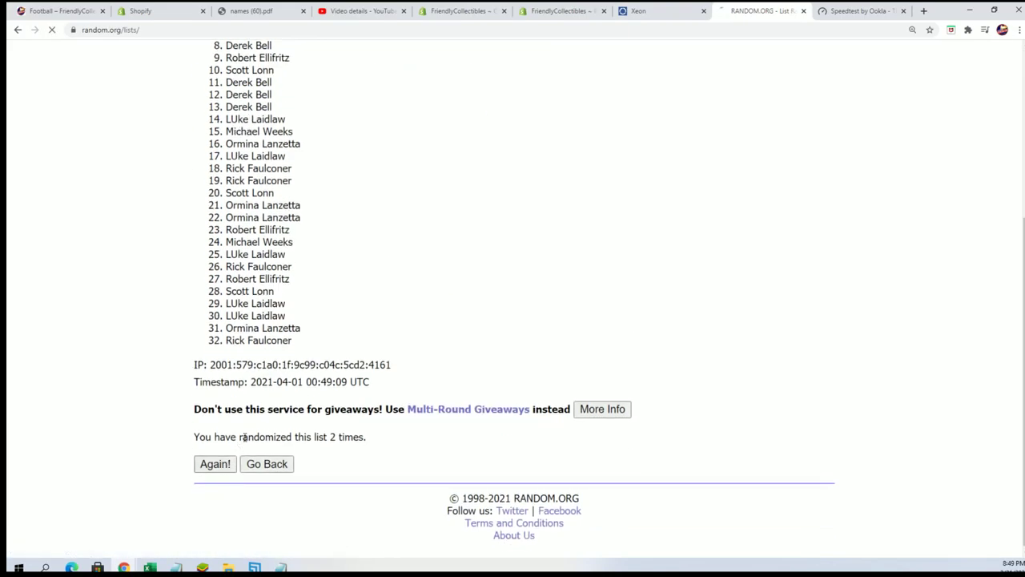
click(213, 460)
scroll(294, 402, down, 3)
scroll(295, 403, down, 2)
click(211, 465)
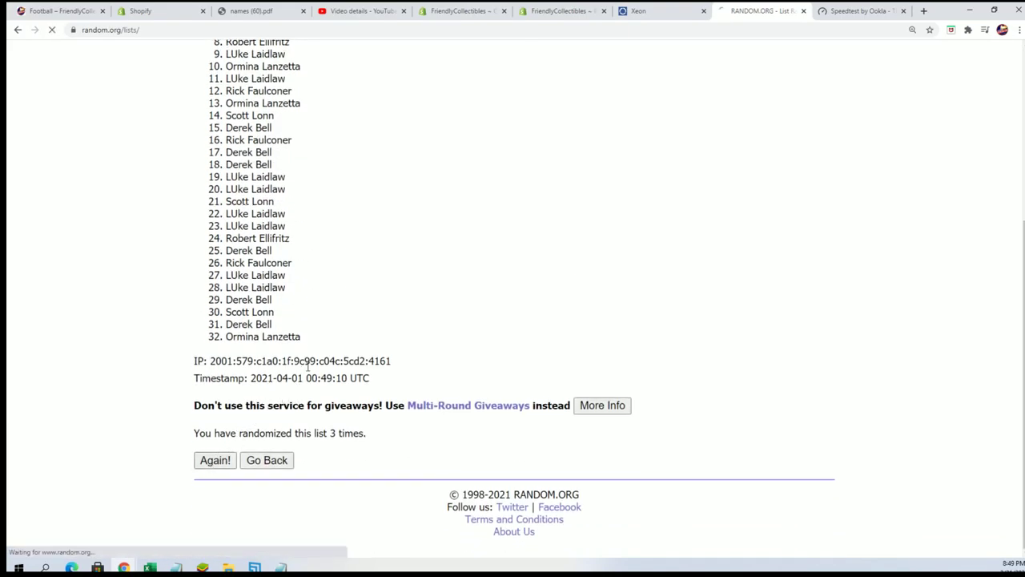
scroll(313, 362, down, 3)
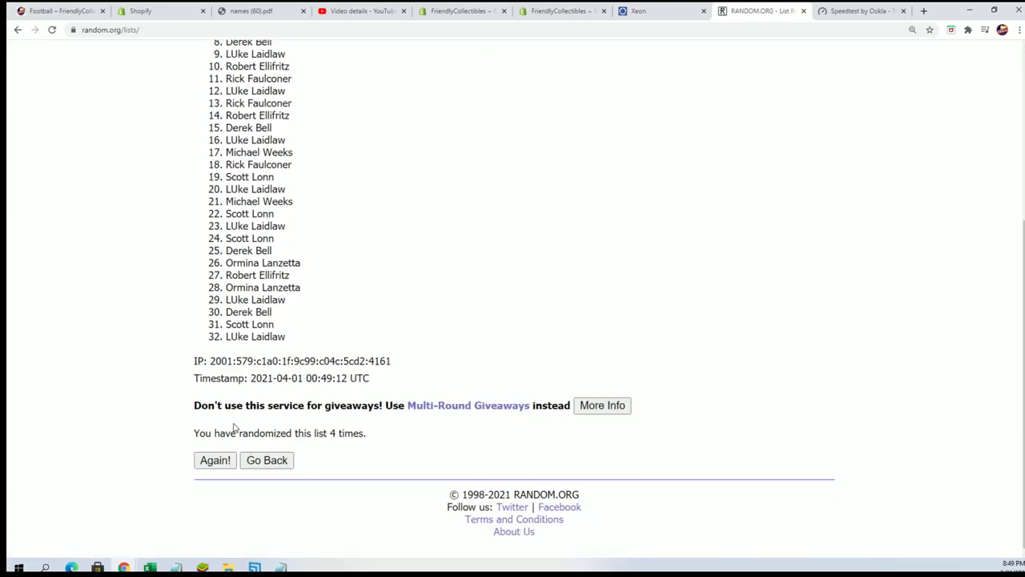
click(214, 460)
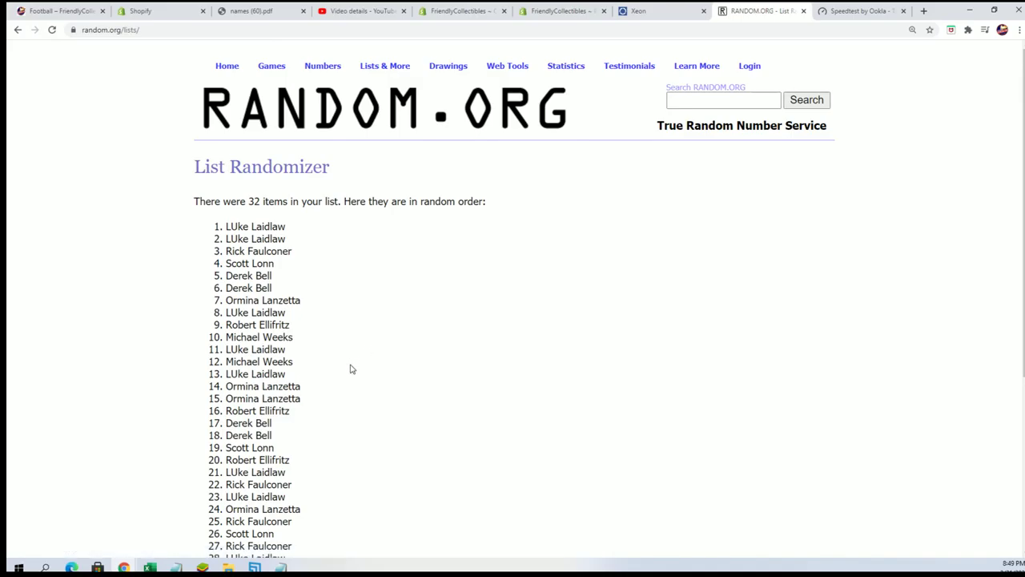
scroll(351, 366, down, 3)
click(209, 459)
click(222, 460)
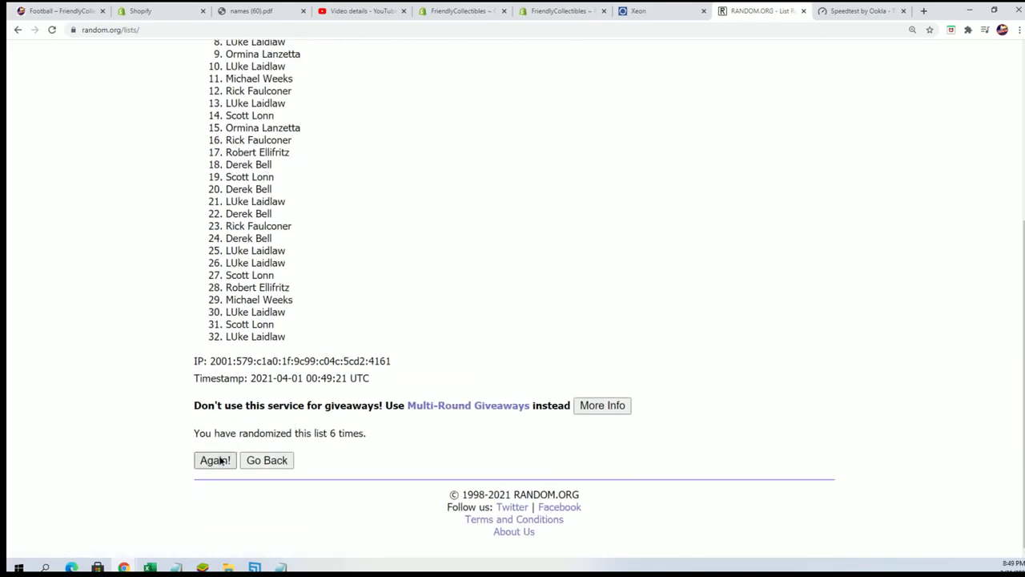
scroll(383, 273, down, 1)
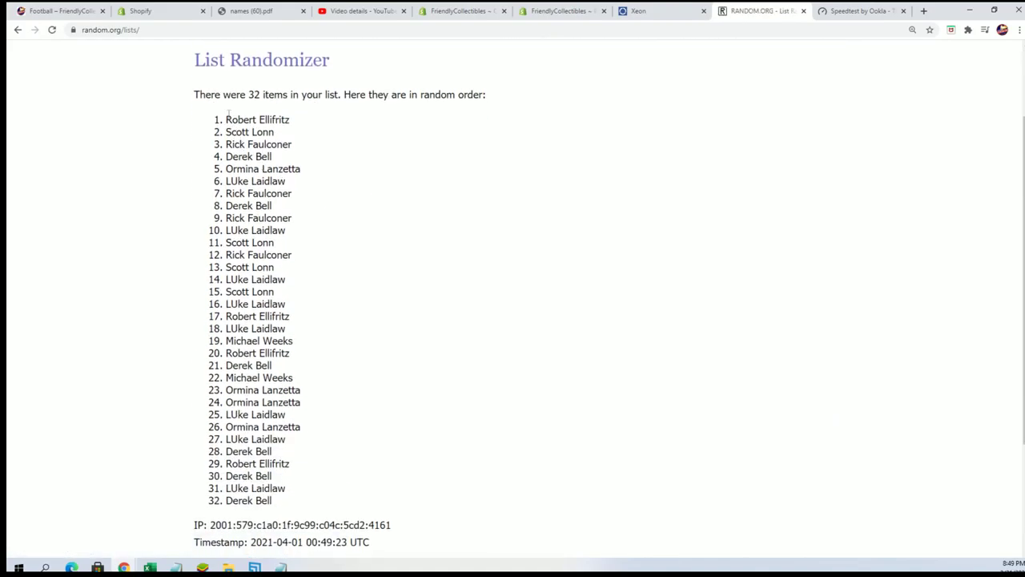
Select and copy the final shuffled list of 32 owner names
mouse_move(229, 113)
mouse_down()
mouse_move(274, 417)
mouse_move(275, 386)
mouse_up()
scroll(248, 240, down, 1)
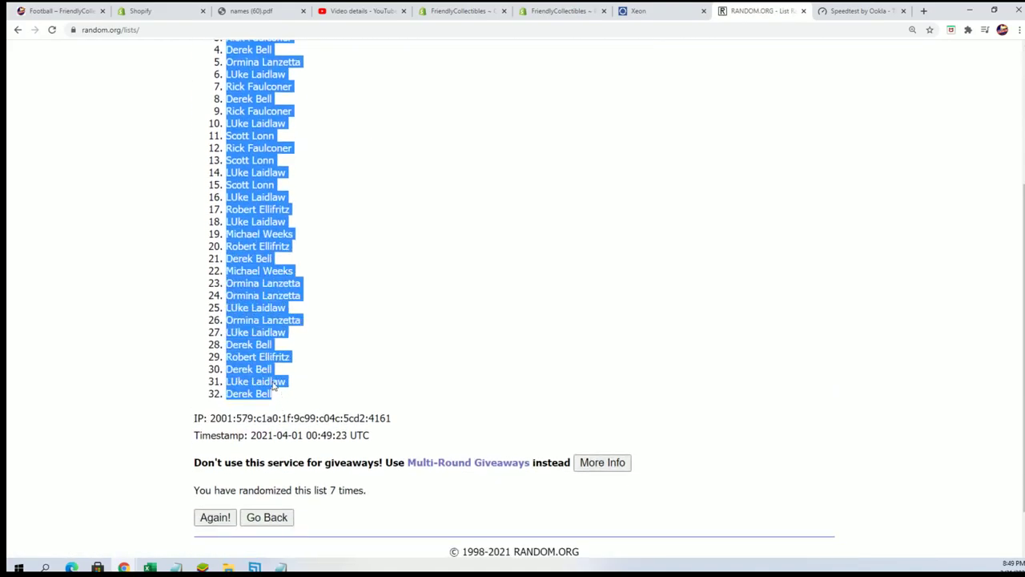
right_click(251, 339)
click(314, 345)
Paste the shuffled owner names into A2 of the Alpha NFL workbook as plain text
click(149, 568)
right_click(64, 152)
click(104, 229)
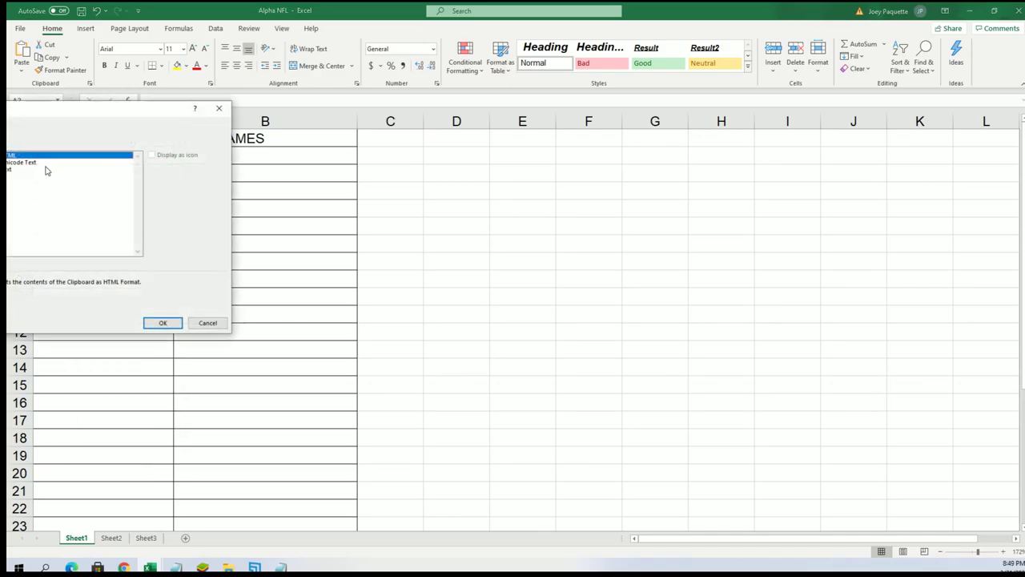
click(9, 169)
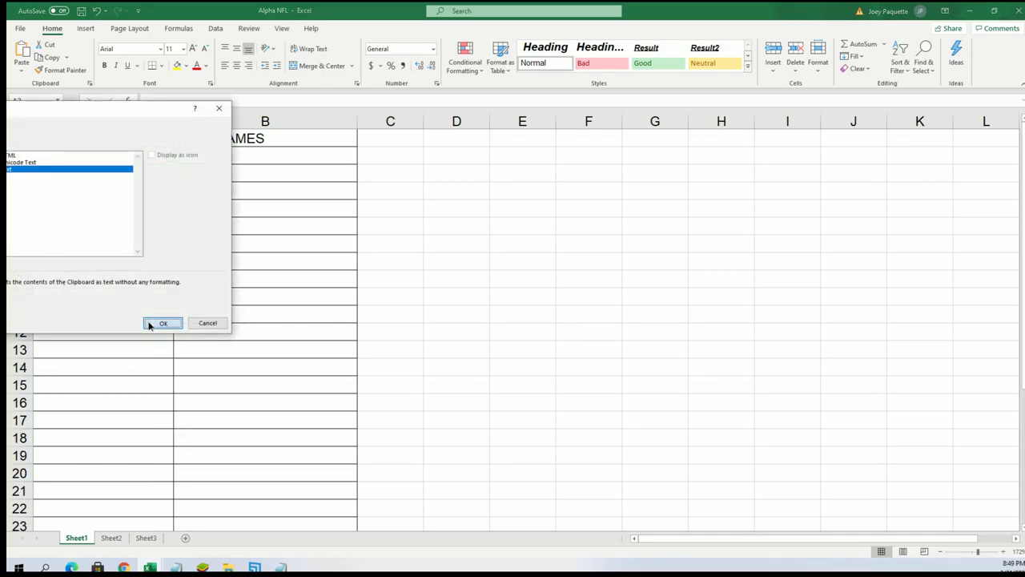
click(149, 323)
Narrow the OWNER NAMES column A to a width of 14.75
click(182, 150)
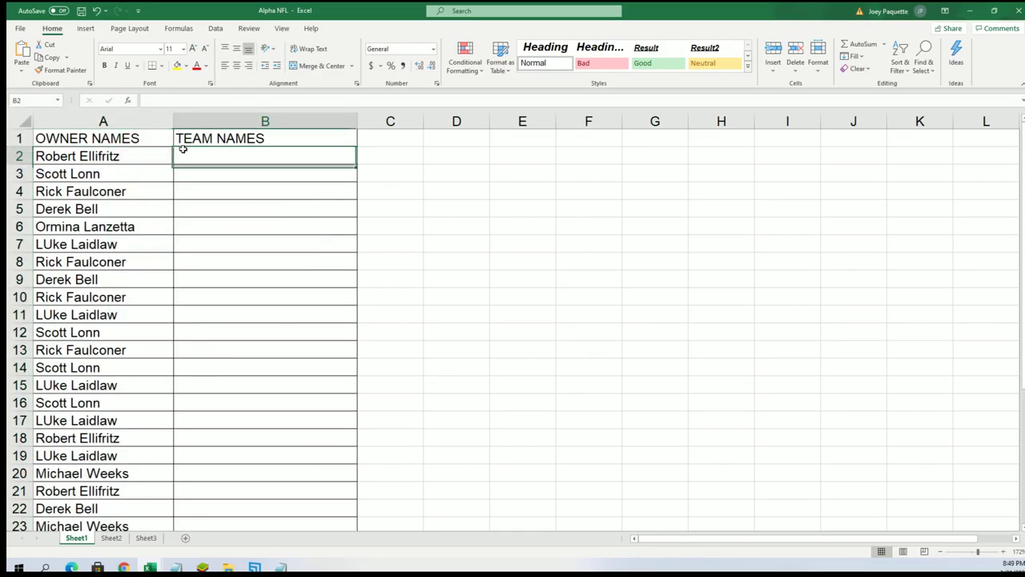
click(144, 121)
drag(173, 121, 153, 123)
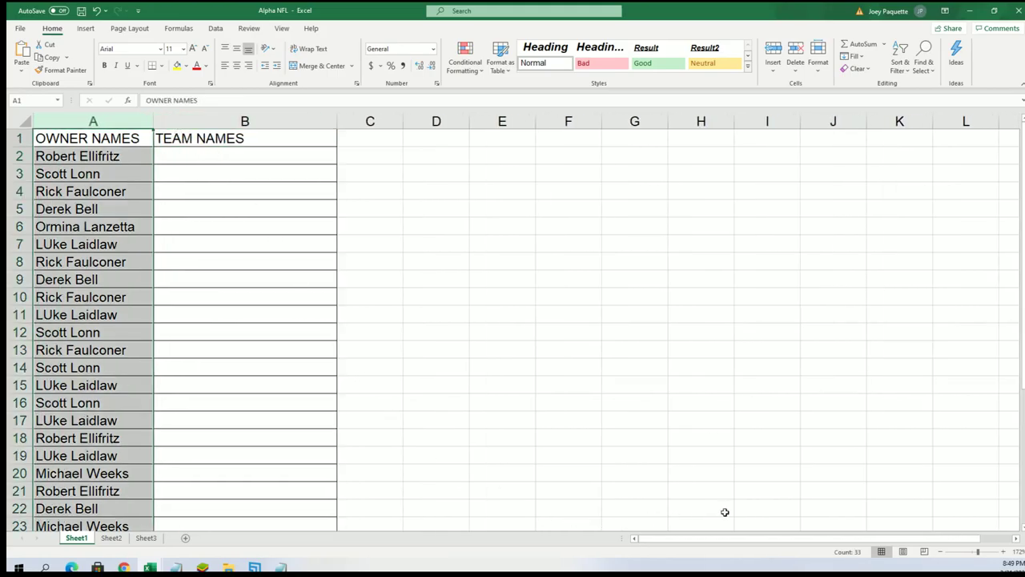
Zoom the sheet out so rows through 36 are visible, then zoom back in slightly
ctrl+scroll(393, 375, down, 3)
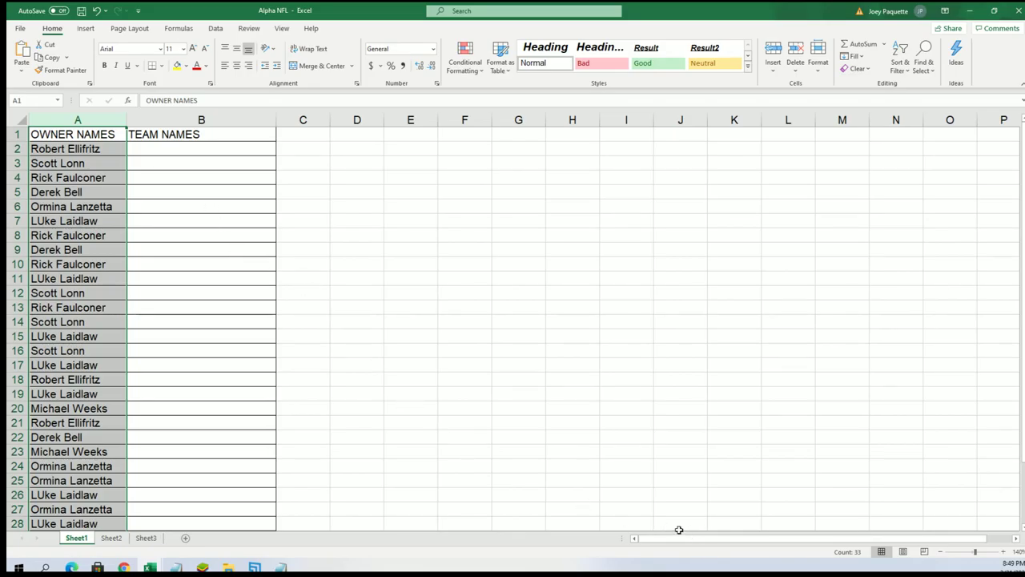
click(940, 552)
click(940, 552)
click(940, 552)
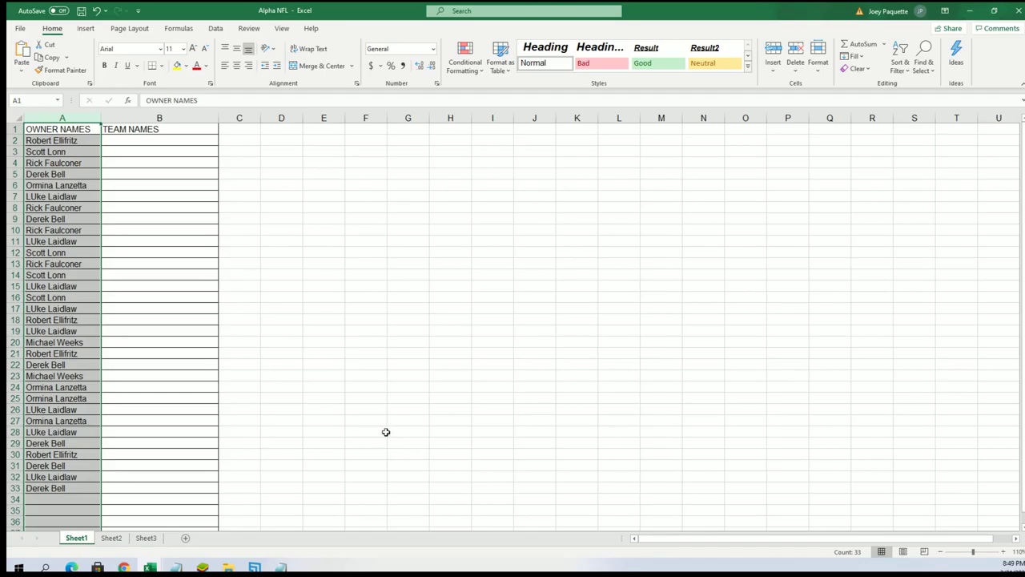
click(135, 136)
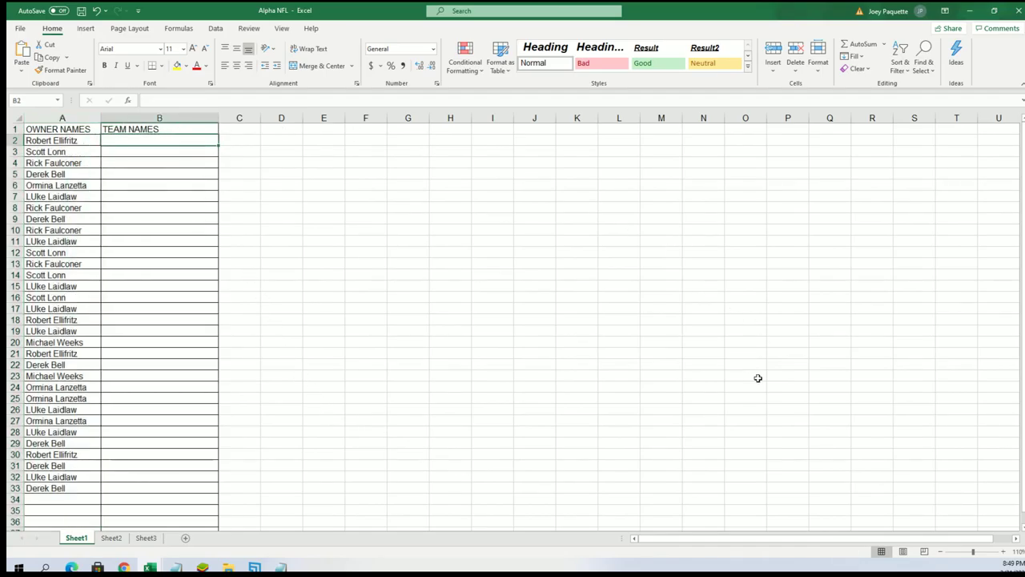
click(1004, 552)
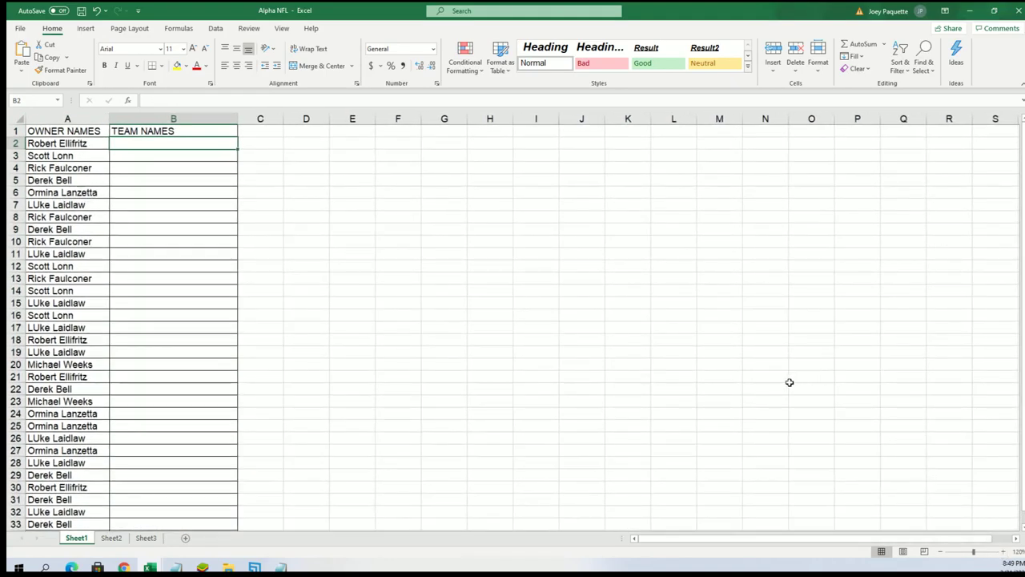
click(970, 11)
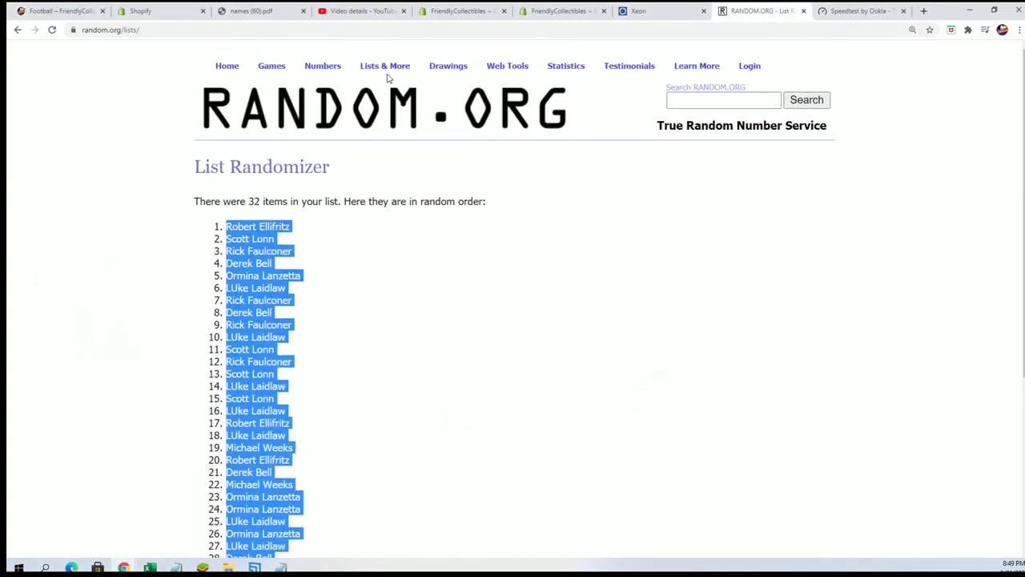
Reset the List Randomizer form and select the full list of NFL team names in Notepad
click(380, 85)
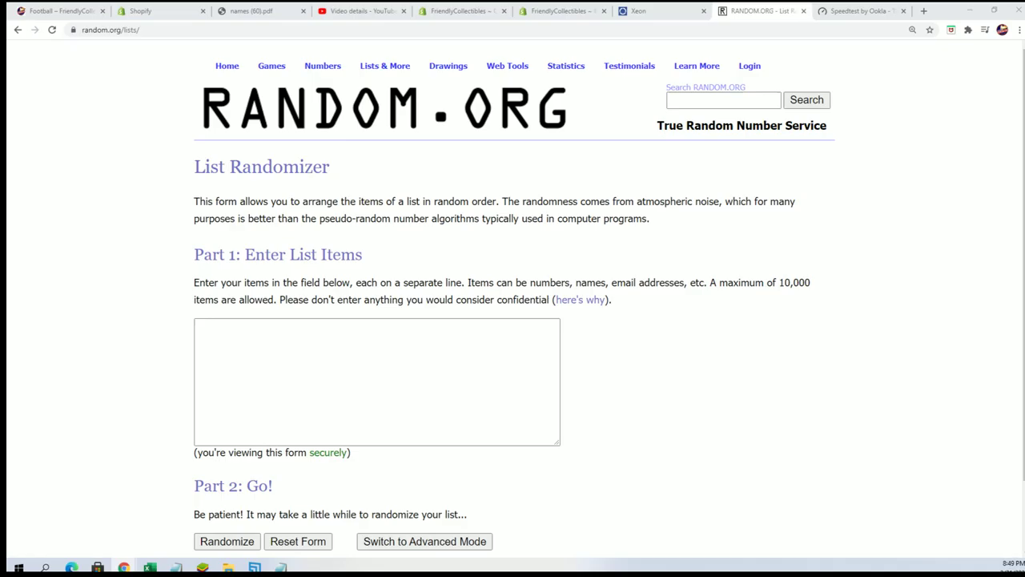
key(alt+Tab)
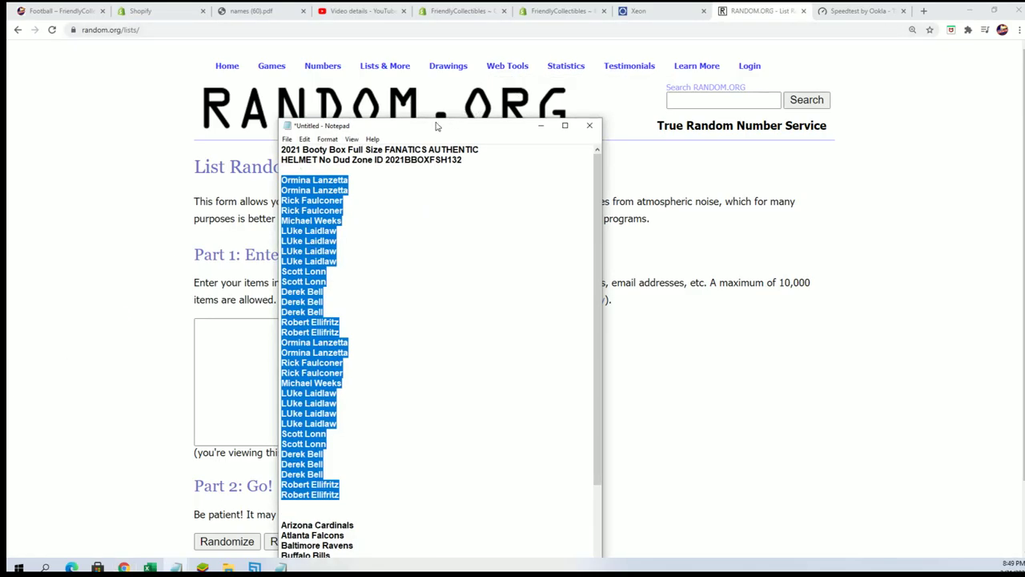
drag(437, 125, 438, 11)
scroll(430, 430, down, 8)
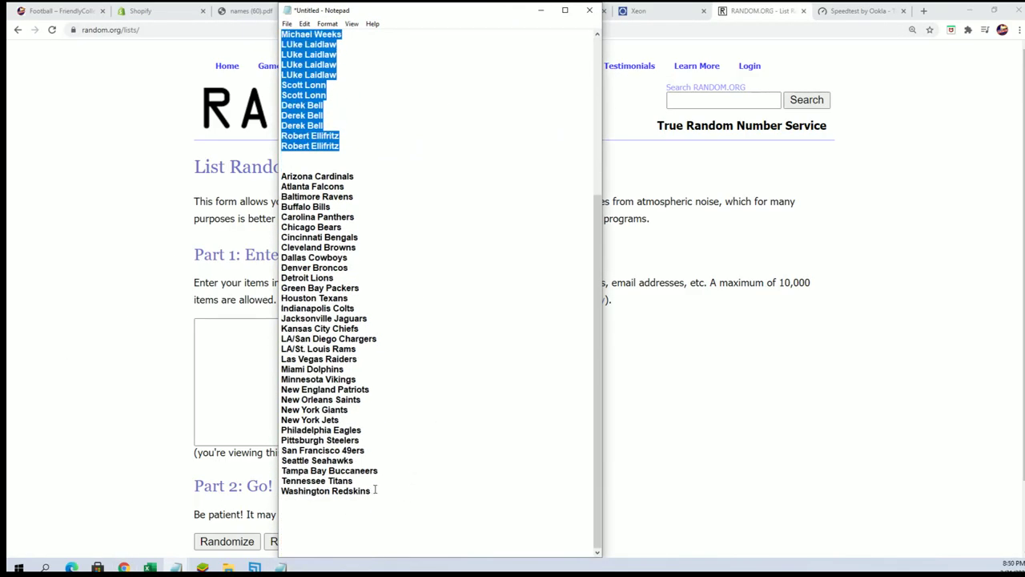
mouse_move(374, 490)
mouse_down()
mouse_move(415, 250)
mouse_move(284, 176)
mouse_move(374, 487)
mouse_up()
Copy the 32 team names into the RANDOM.ORG list field and shuffle them once
right_click(335, 290)
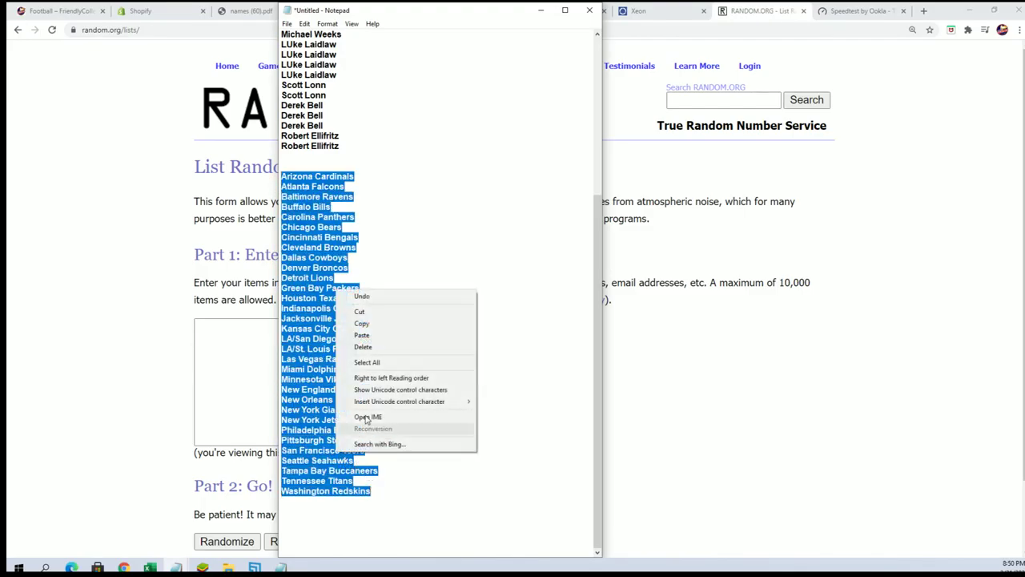
click(365, 323)
click(227, 332)
right_click(229, 331)
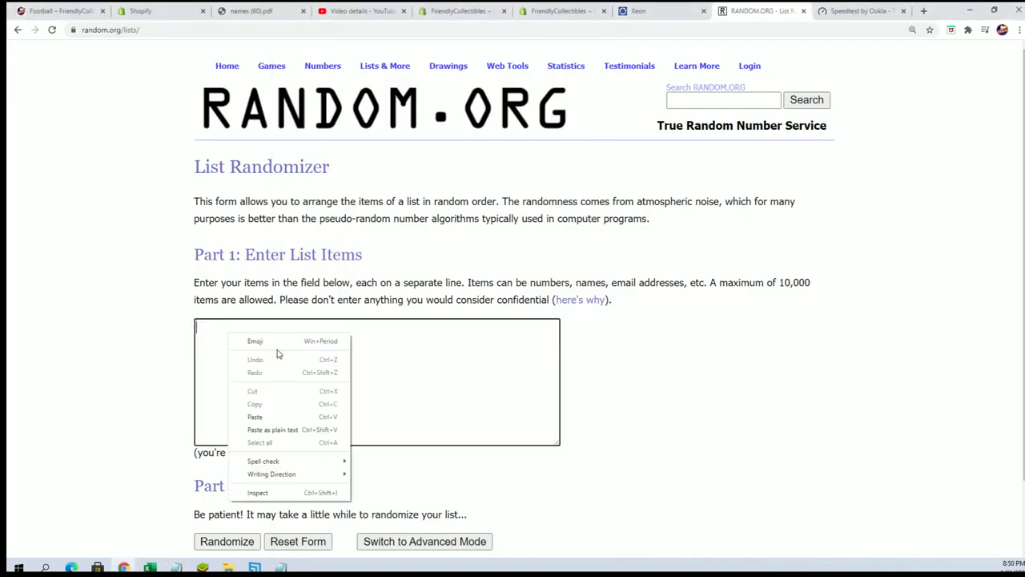
click(257, 417)
scroll(568, 405, down, 1)
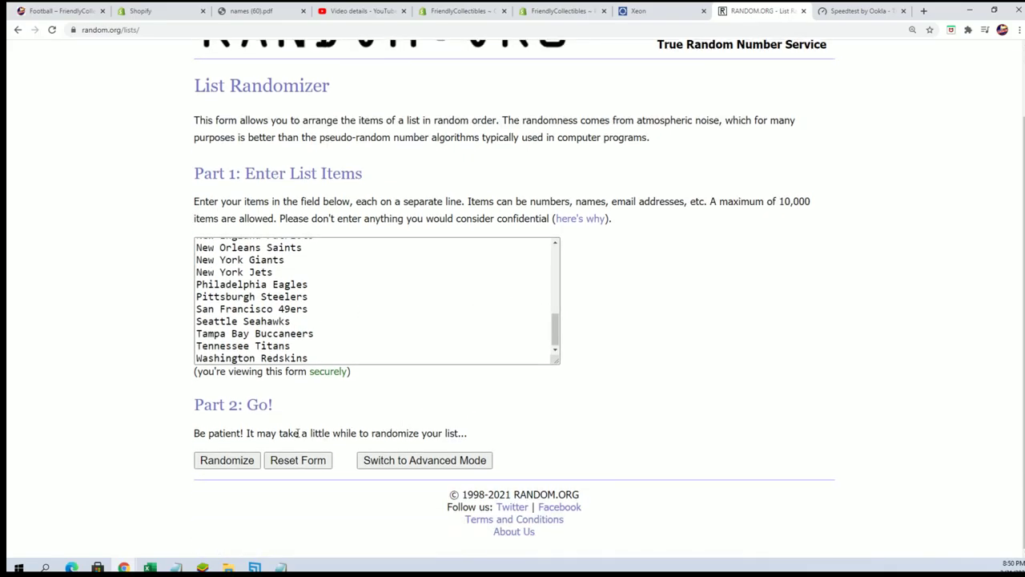
click(249, 464)
Reshuffle the 32 team names six more times, for seven shuffles in total
scroll(181, 448, down, 3)
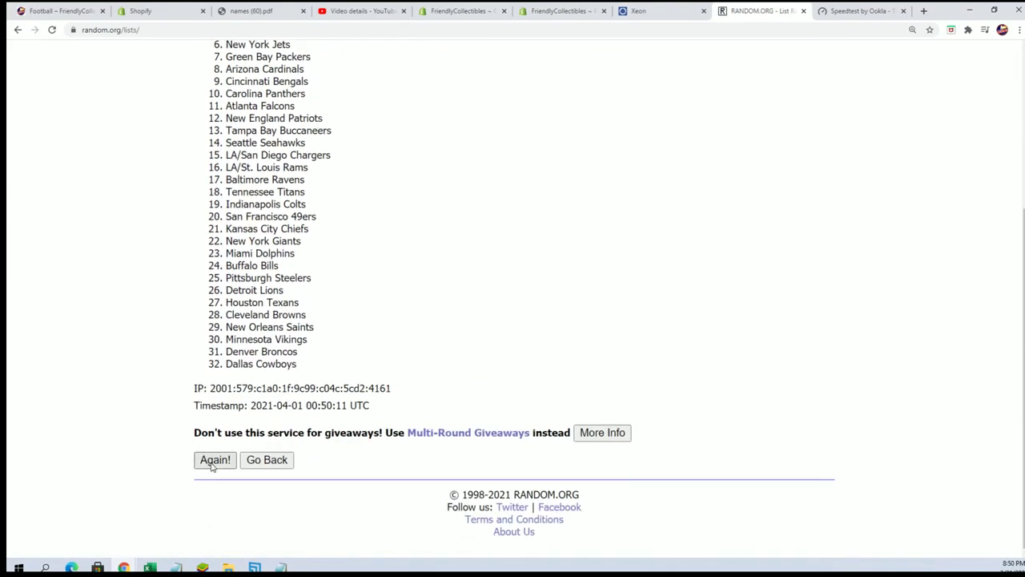
click(221, 455)
click(221, 453)
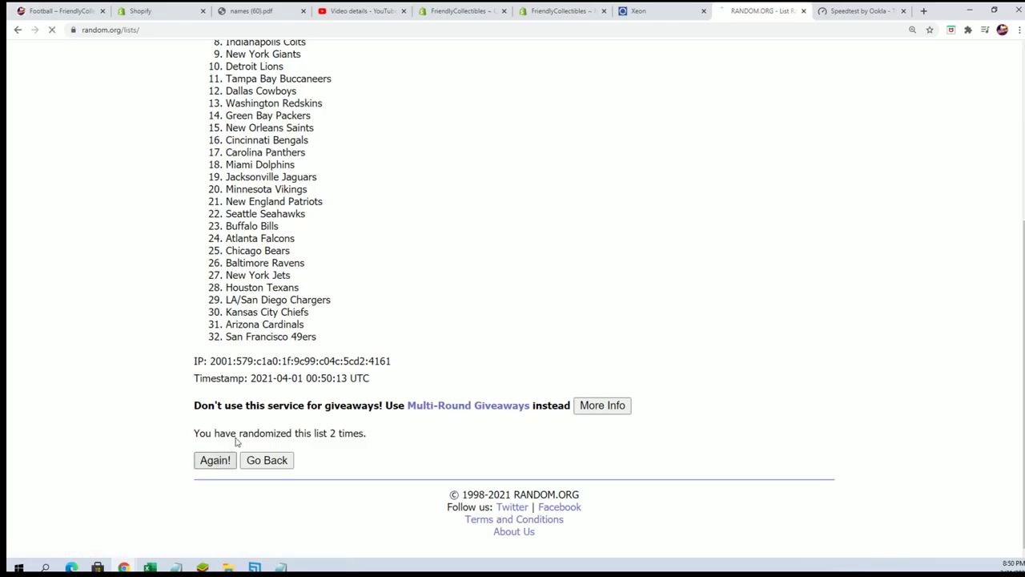
click(205, 468)
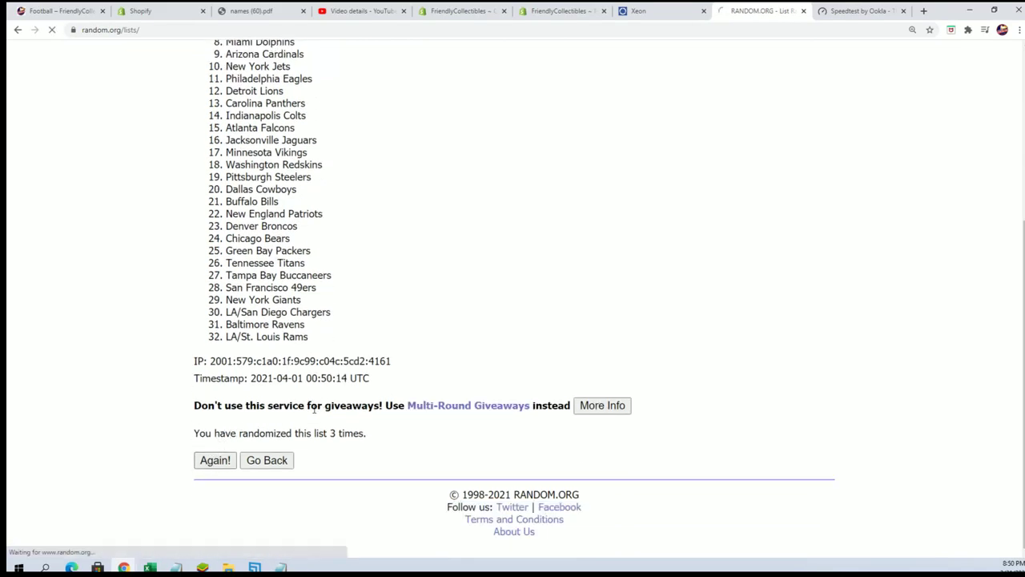
click(214, 457)
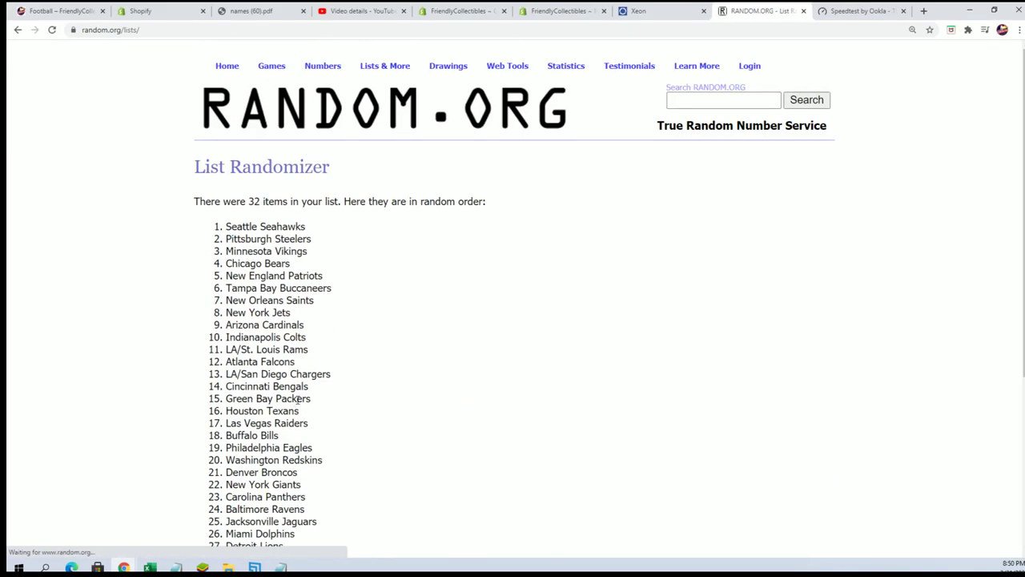
click(212, 458)
scroll(311, 394, down, 4)
click(223, 461)
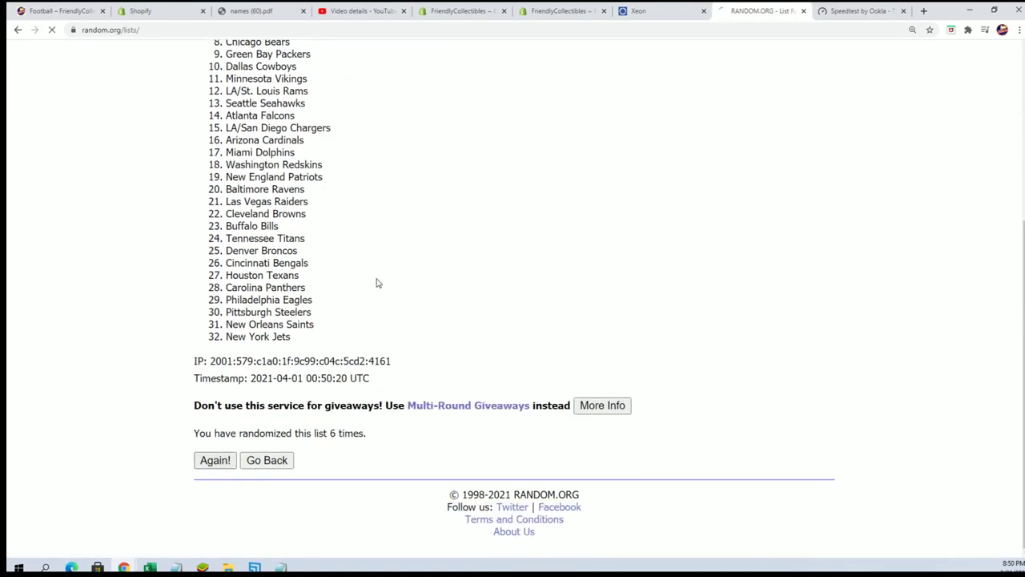
scroll(363, 286, down, 1)
Select and copy all 32 randomized team names, then return to Excel
drag(217, 112, 302, 504)
right_click(302, 504)
click(305, 494)
scroll(393, 511, down, 2)
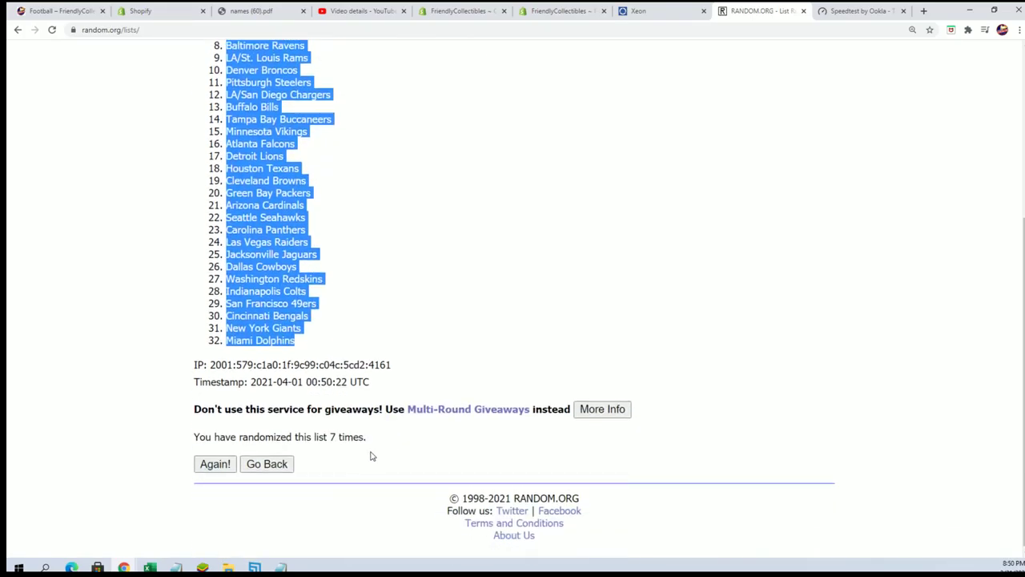
scroll(371, 453, up, 3)
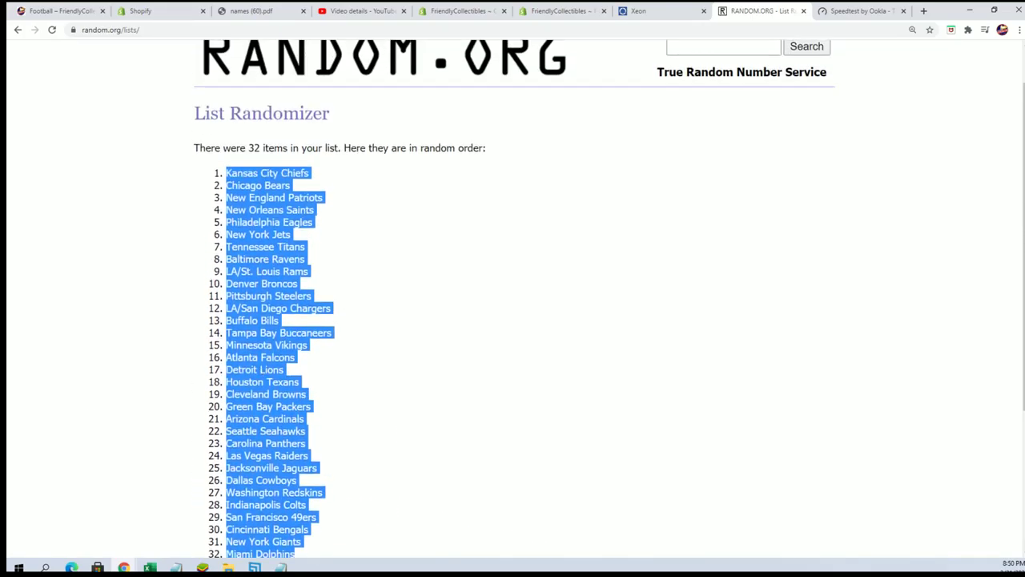
key(alt+Tab)
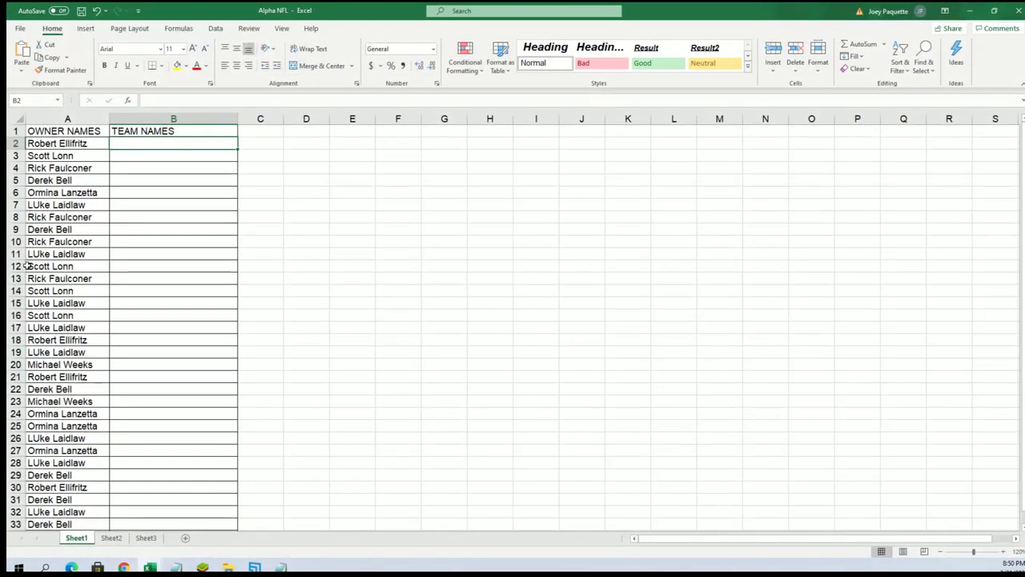
Paste the randomized teams into cell B2 as plain text
right_click(134, 143)
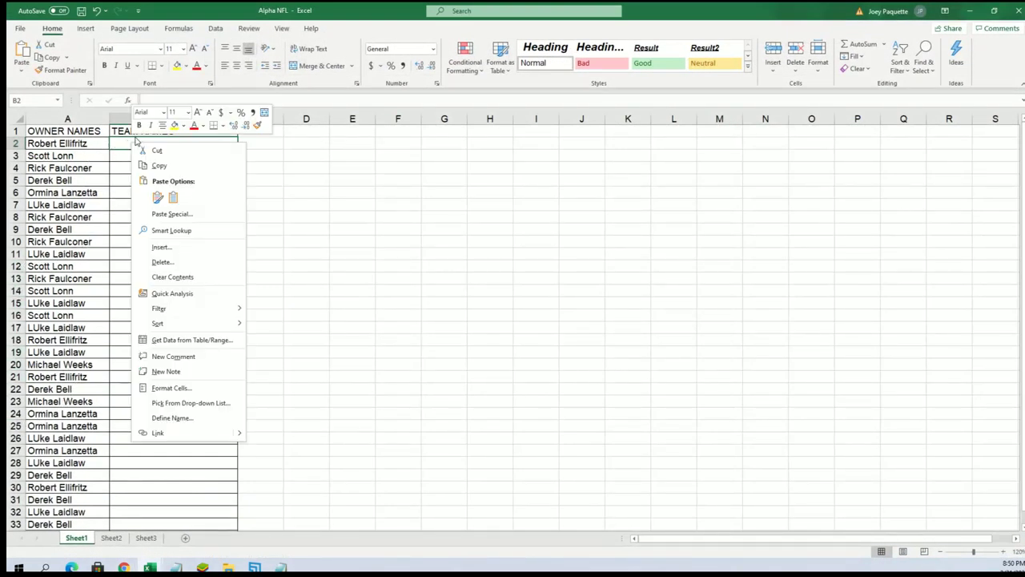
click(172, 214)
click(78, 156)
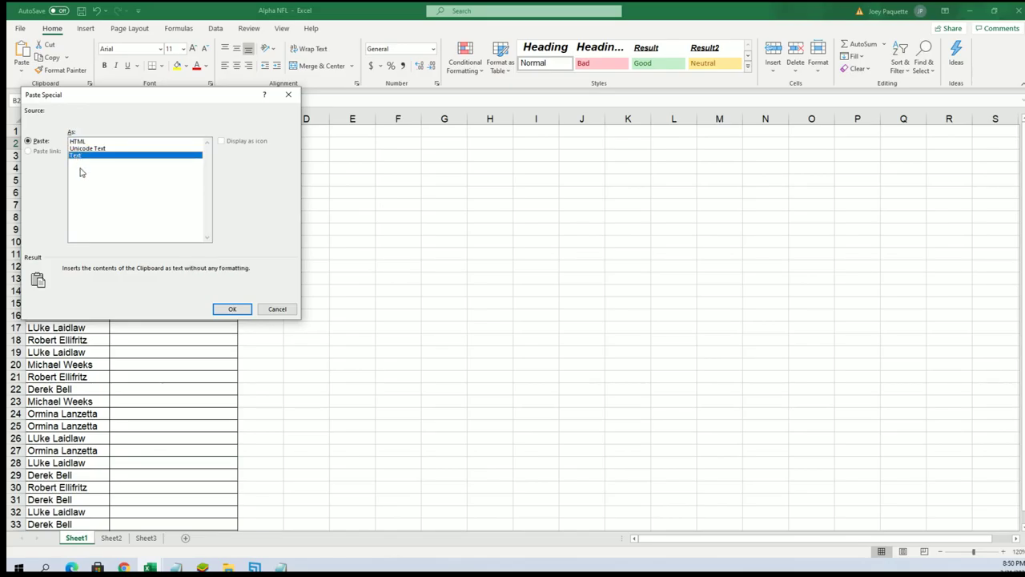
click(230, 308)
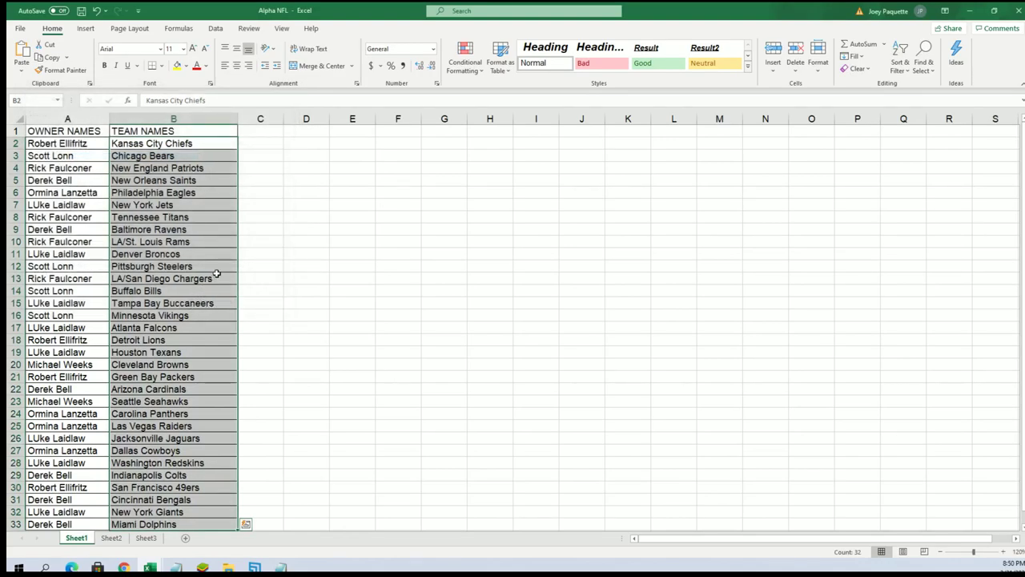
Select the pasted team names in B2:B33
click(86, 146)
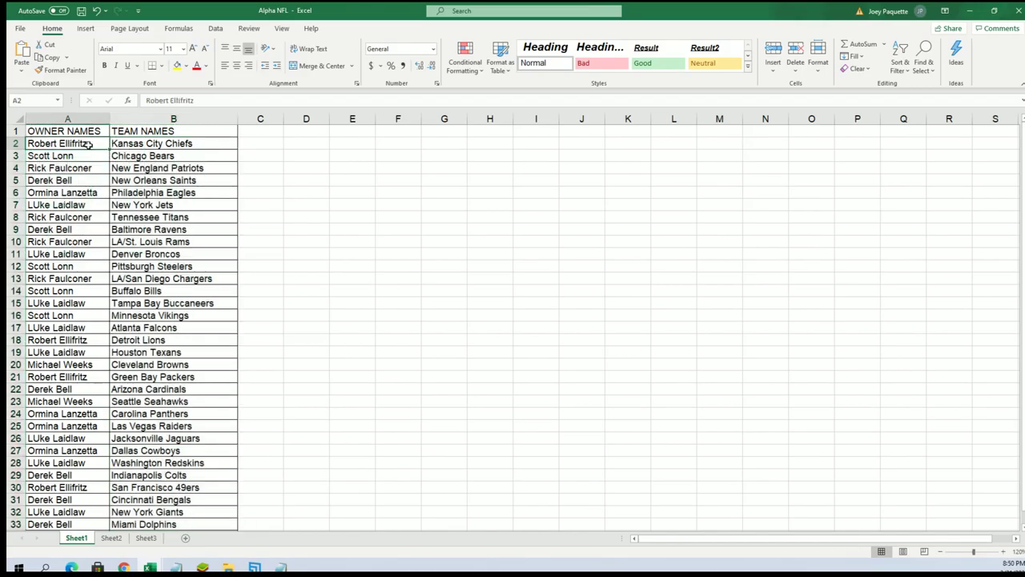
click(87, 279)
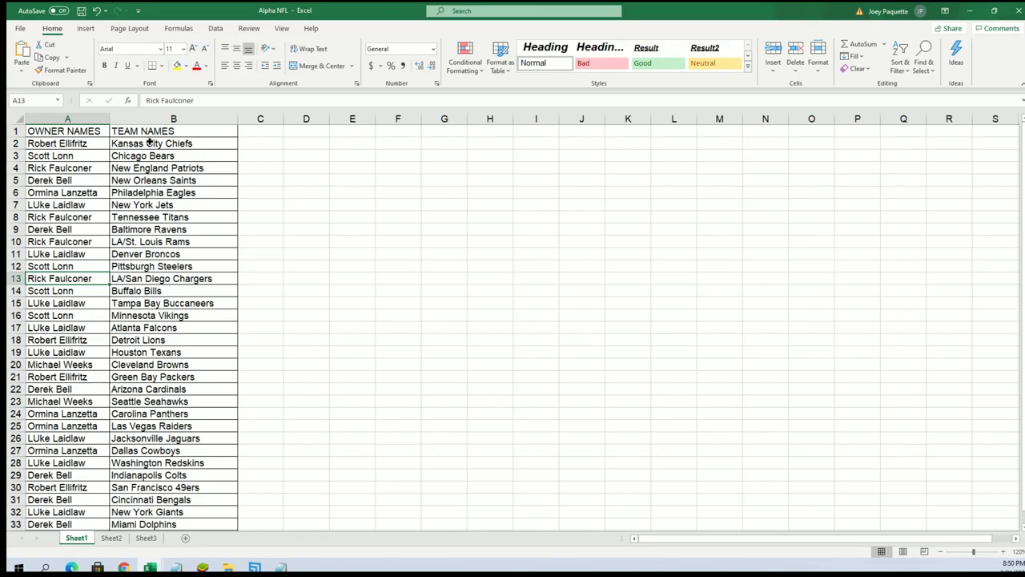
drag(150, 144, 141, 524)
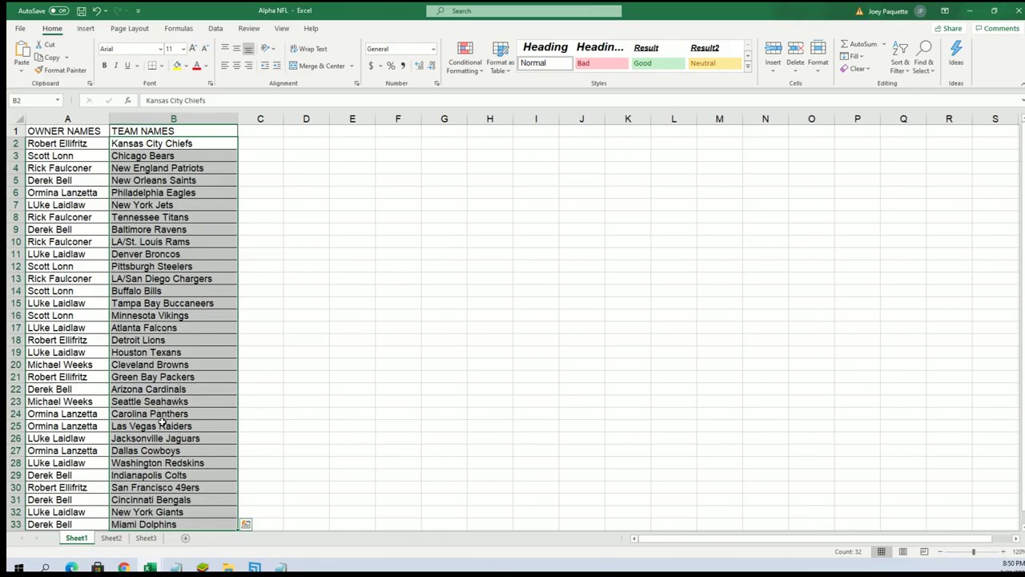
Sort B2:B33 A to Z, expanding the selection so each owner stays with their team
click(124, 376)
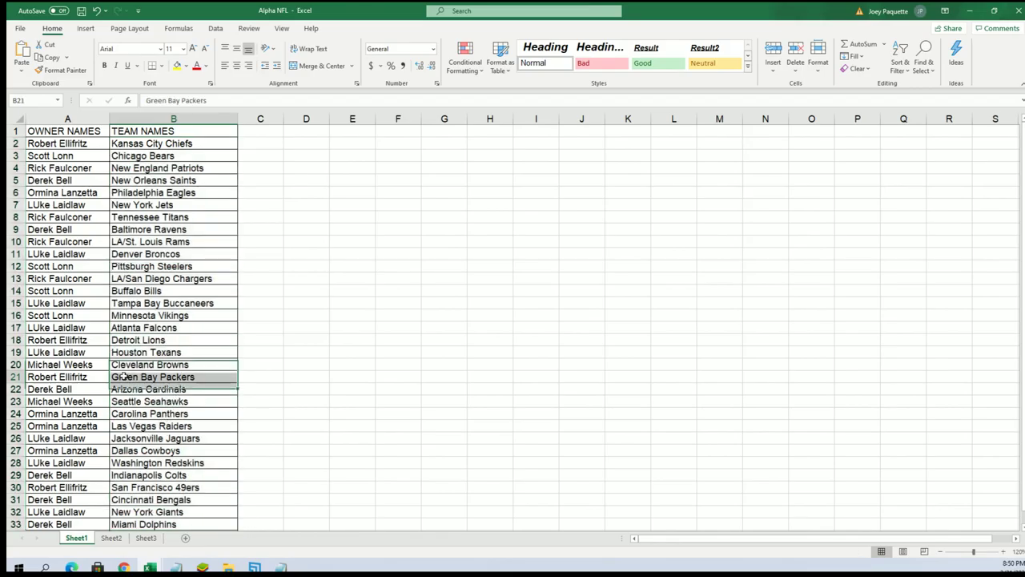
drag(141, 144, 141, 525)
click(901, 60)
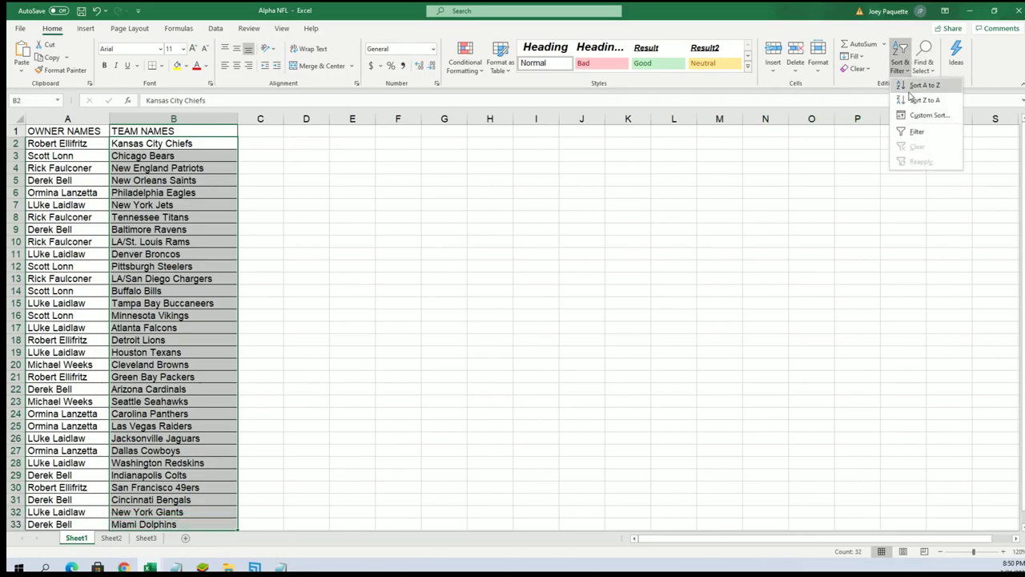
click(914, 86)
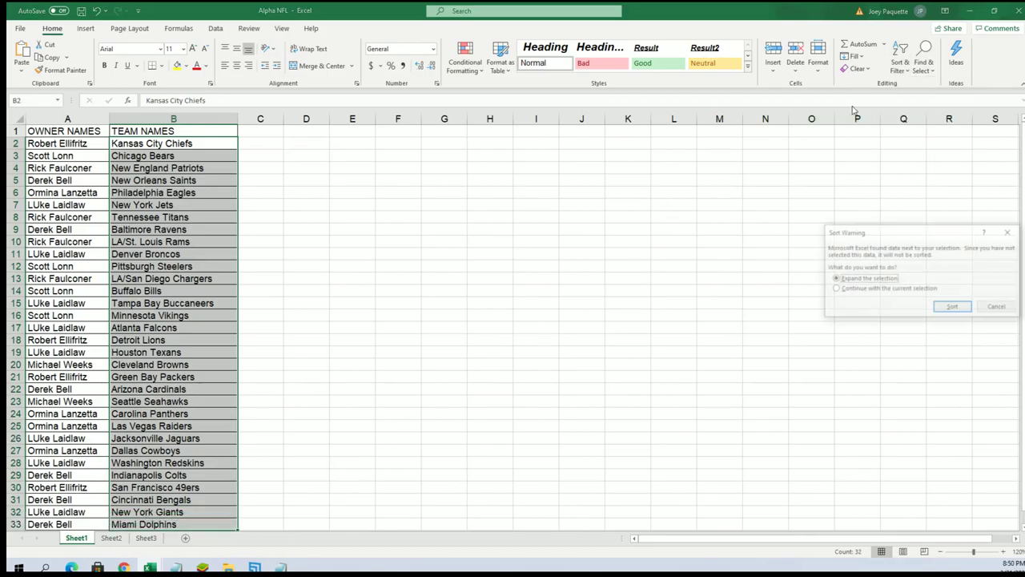
click(951, 308)
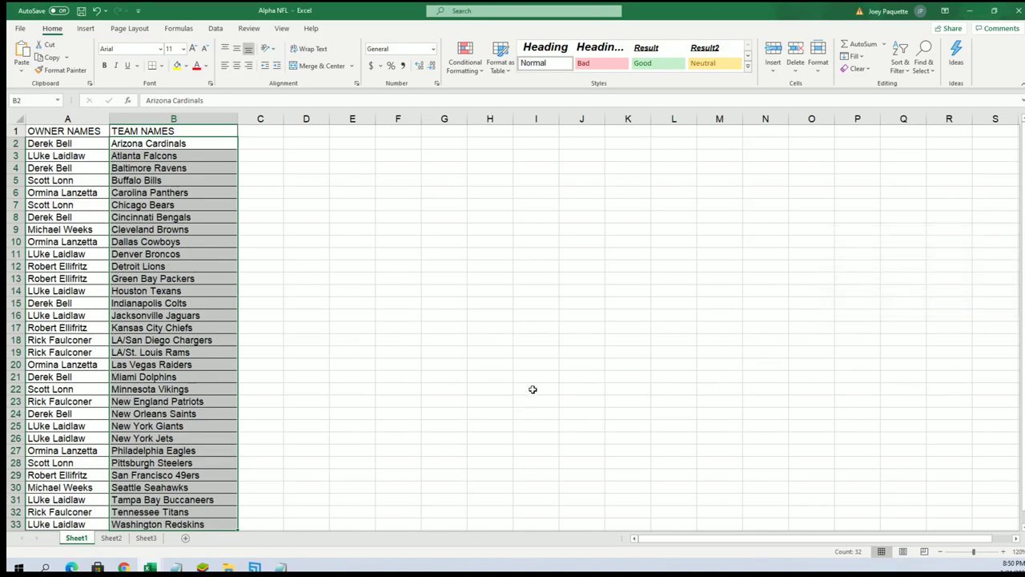
click(73, 217)
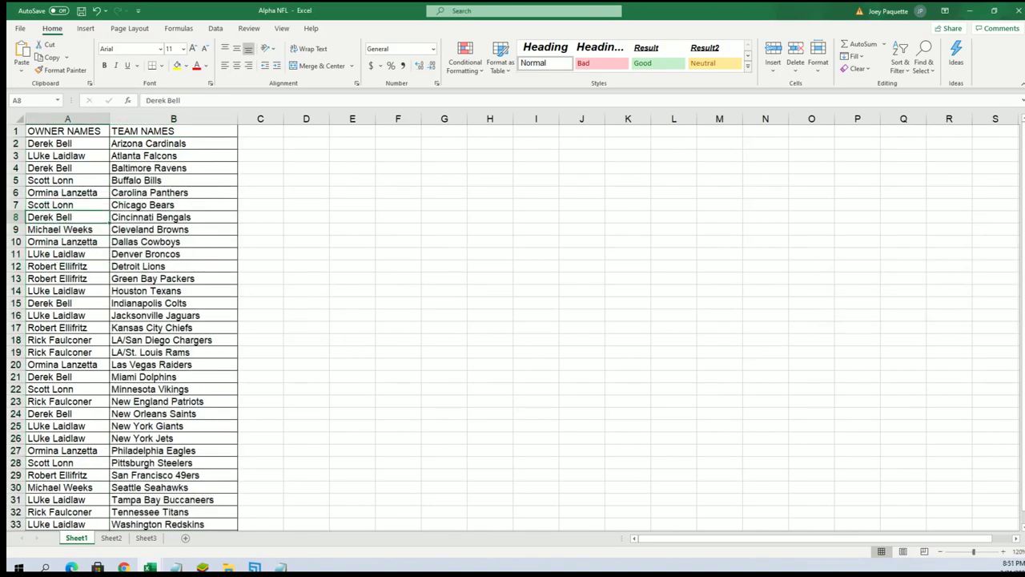